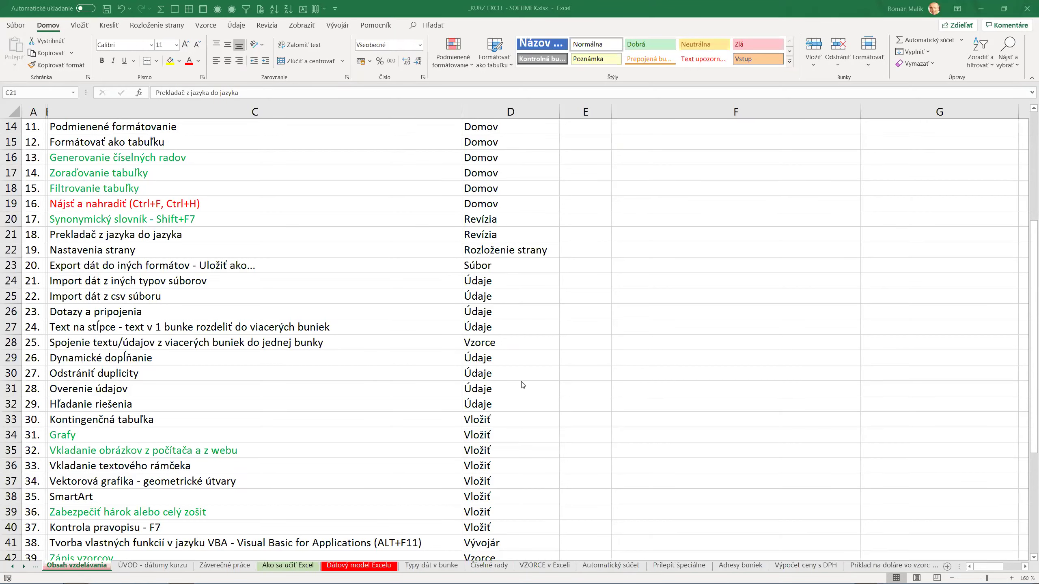
# - Make the 'Prekladač z jazyka do jazyka' topic in C21 red, then show the Revízia tab
pyautogui.click(109, 234)
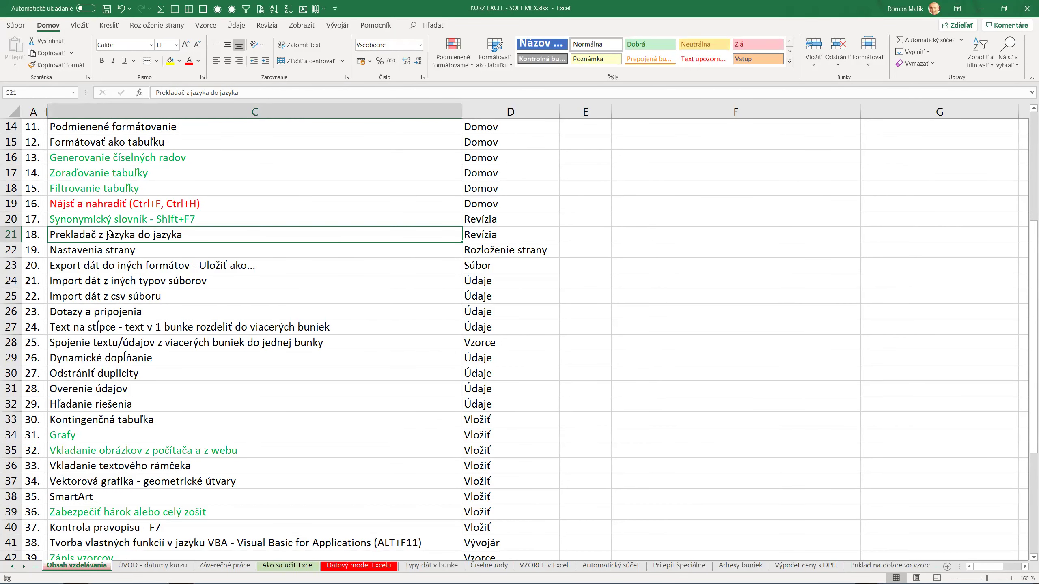
pyautogui.click(189, 60)
pyautogui.click(471, 238)
pyautogui.click(229, 235)
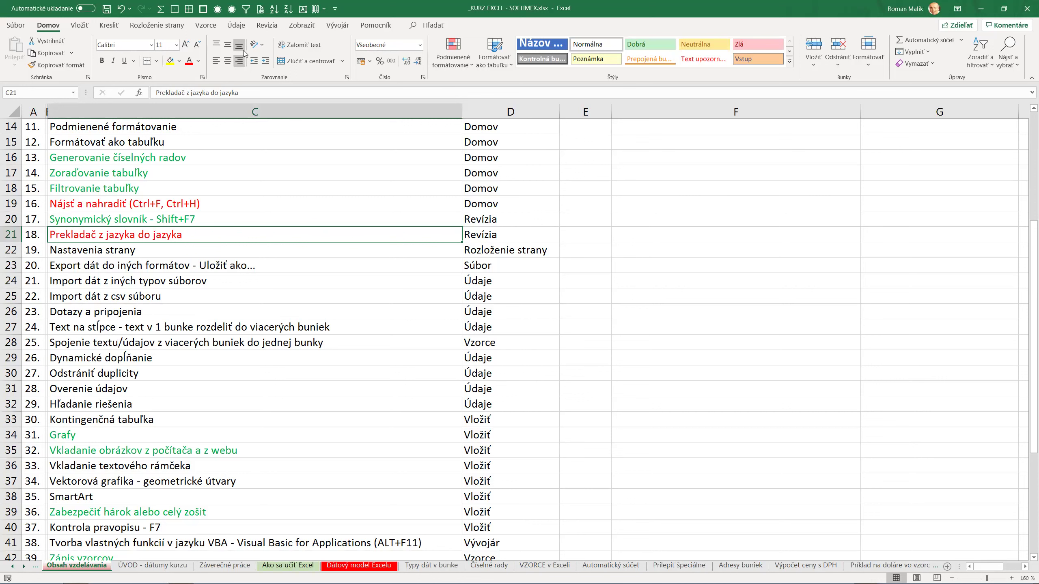
pyautogui.click(266, 26)
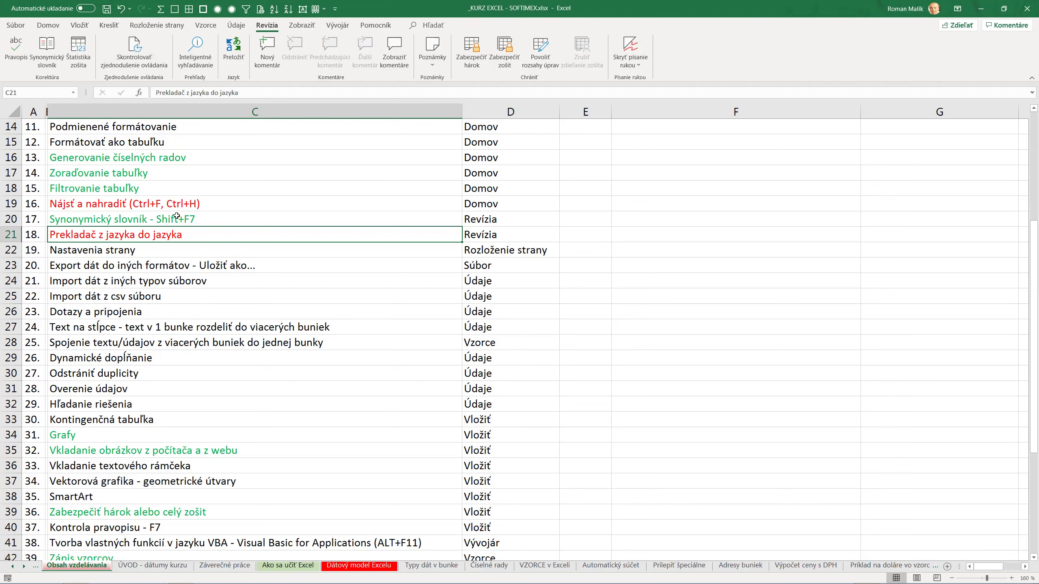
# - Append ' - Alt + Shift + F7' to the translator topic in C21
pyautogui.press('F2')
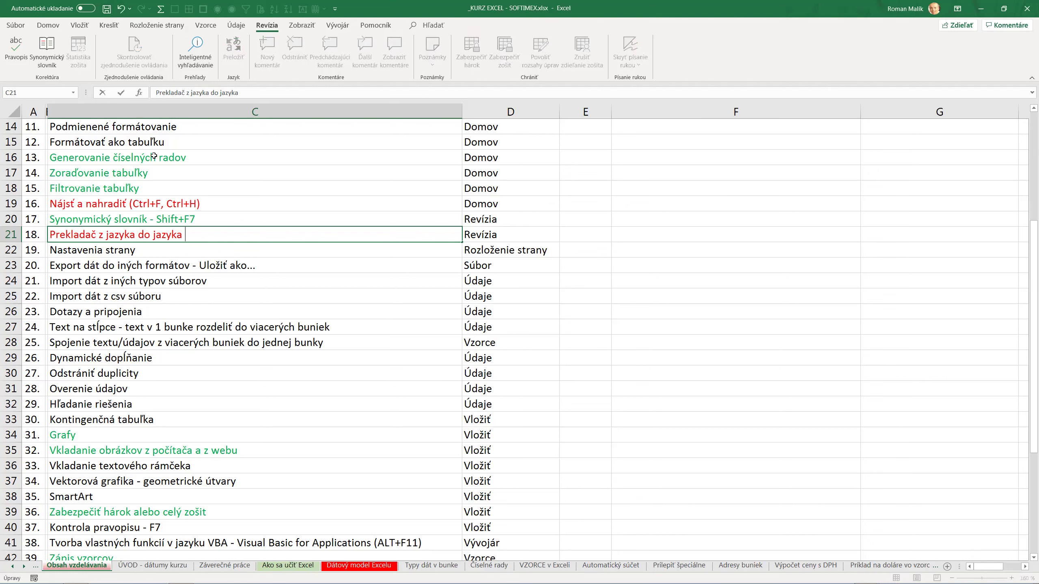
pyautogui.write('(')
pyautogui.press('BackSpace')
pyautogui.write('Alt + Shift + ')
pyautogui.write('F7')
pyautogui.press('Return')
pyautogui.press('Up')
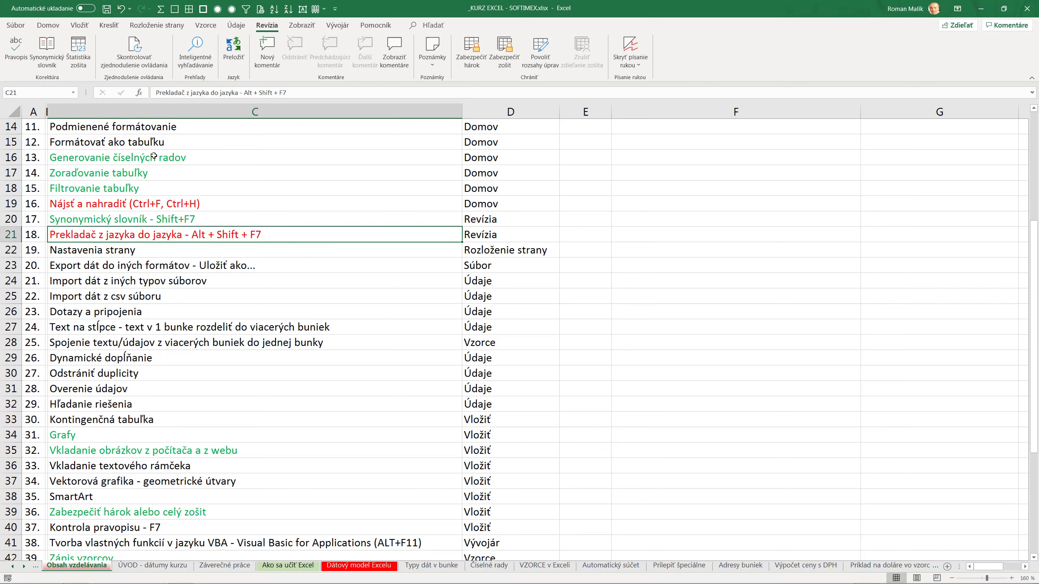
# - Remove the spaces around the plus signs so the shortcut reads 'Alt+Shift+F7'
pyautogui.press('F2')
pyautogui.press('Left')
pyautogui.press('BackSpace')
pyautogui.press('Right')
pyautogui.press('Delete')
pyautogui.press('Right')
pyautogui.press('Delete')
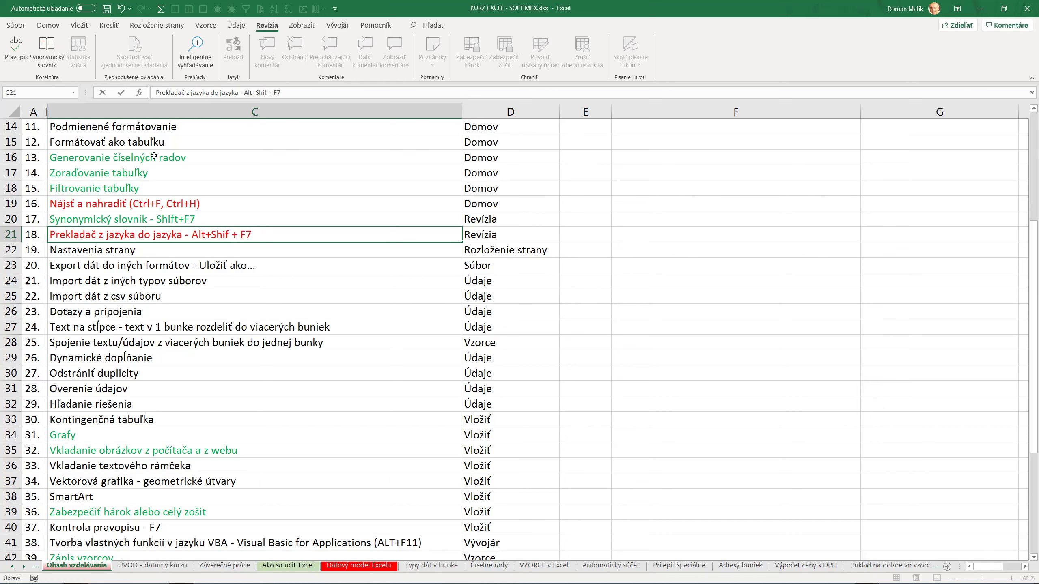
pyautogui.write('t')
pyautogui.press('Delete')
pyautogui.press('Right')
pyautogui.press('Delete')
pyautogui.press('Return')
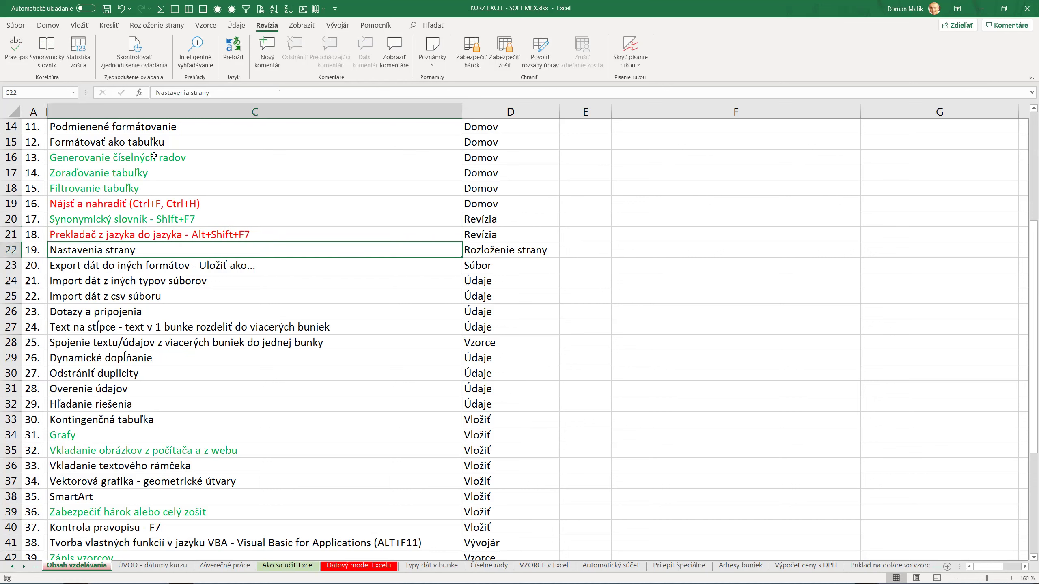
# - Open the Translator, try Samojčina as source language, then reset it to Slovenčina
pyautogui.hotkey('ctrl', 's')
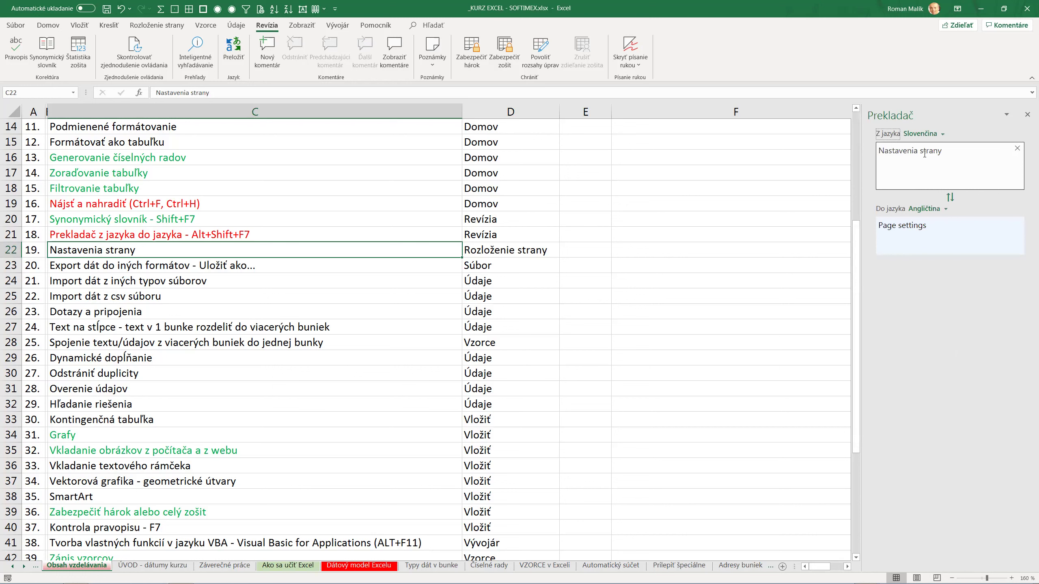
pyautogui.click(935, 135)
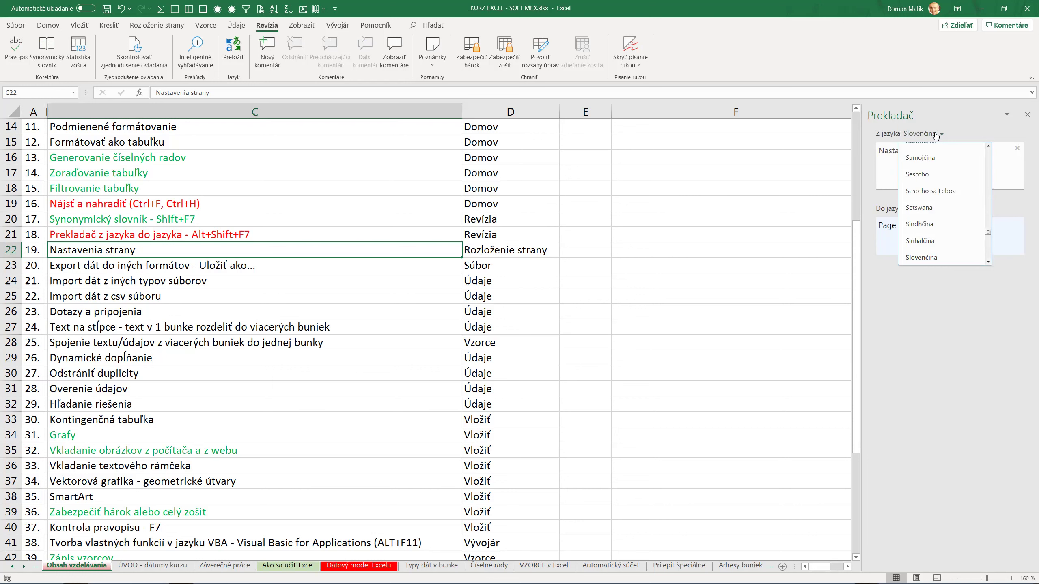
pyautogui.click(933, 158)
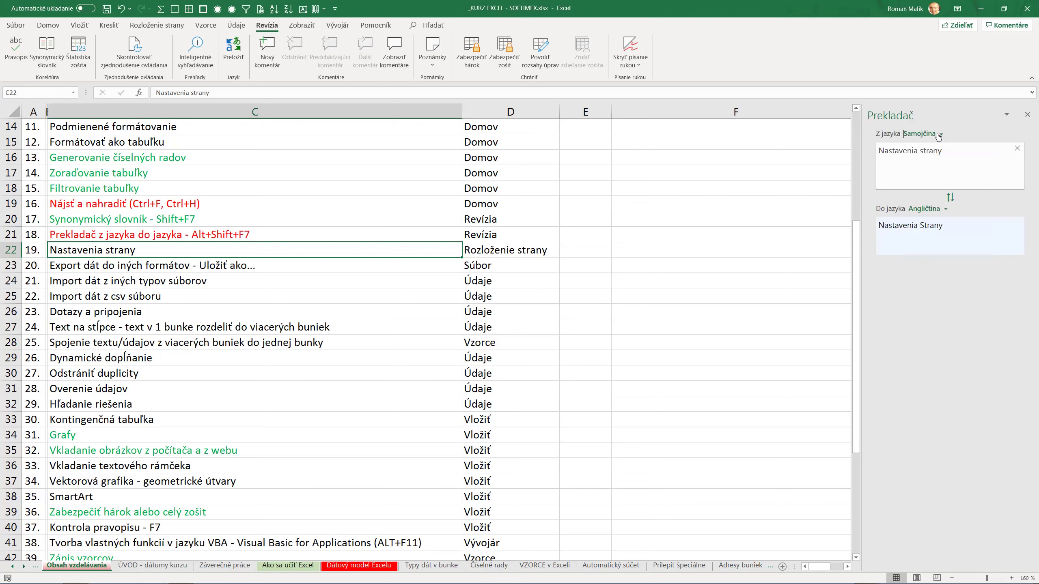
pyautogui.click(938, 137)
pyautogui.write('sl')
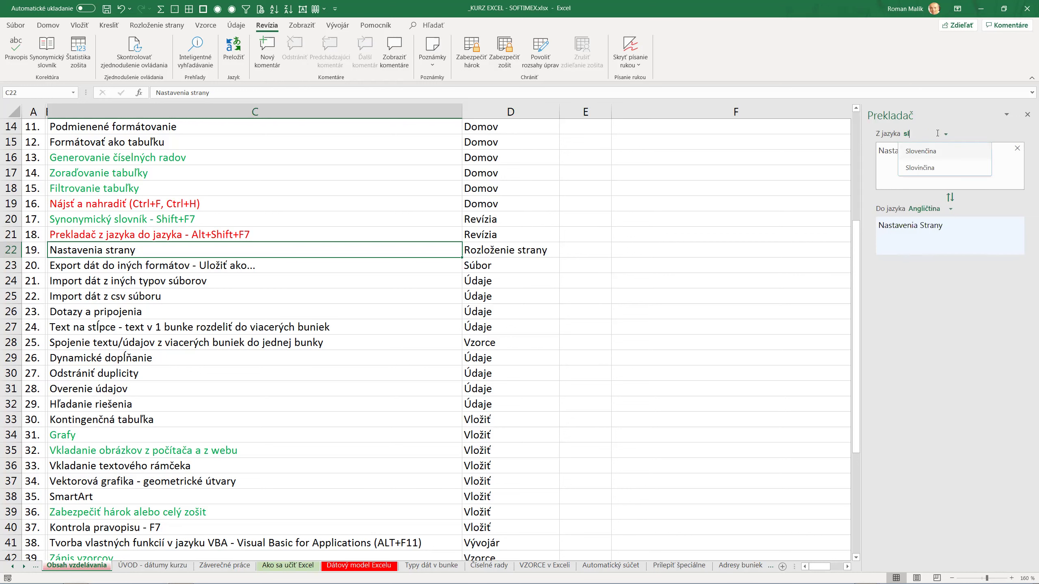
pyautogui.press('Return')
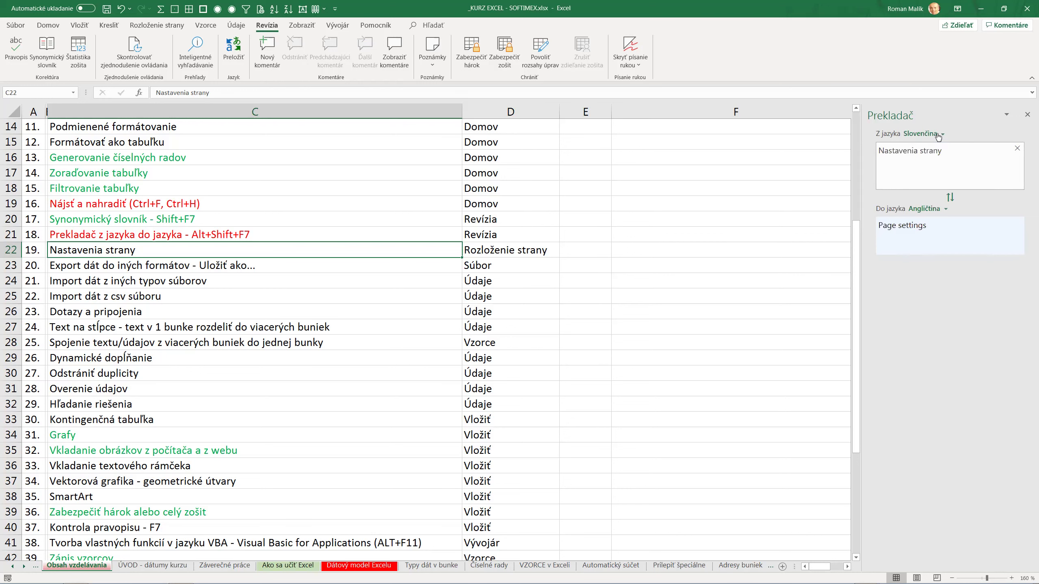
# - Translate the 'Import dát z iných typov súborov' topic from Slovak to English
pyautogui.click(946, 209)
pyautogui.click(947, 209)
pyautogui.click(106, 282)
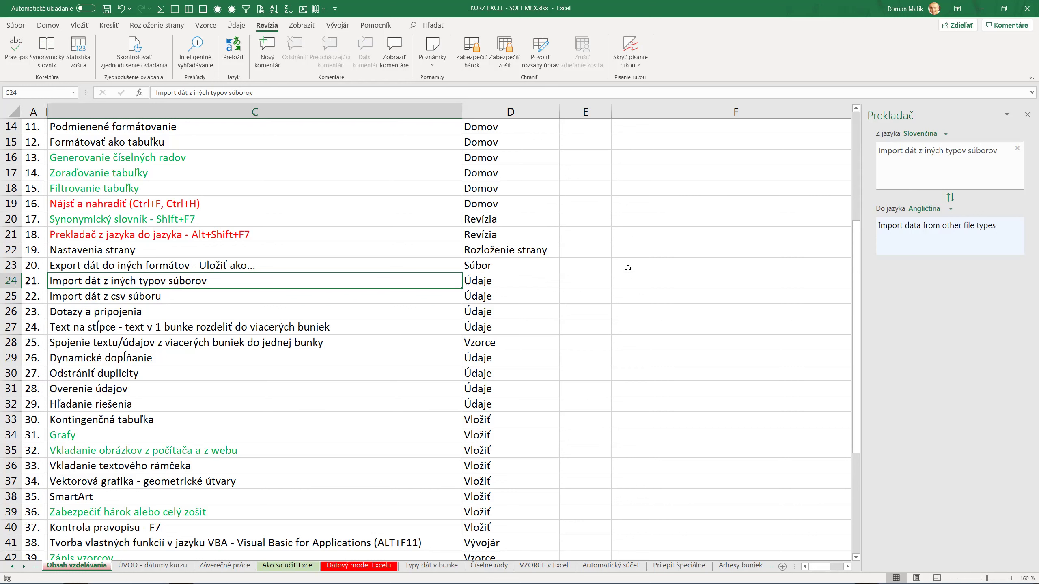
# - Enter the test word 'imersive' in cell E23
pyautogui.click(608, 269)
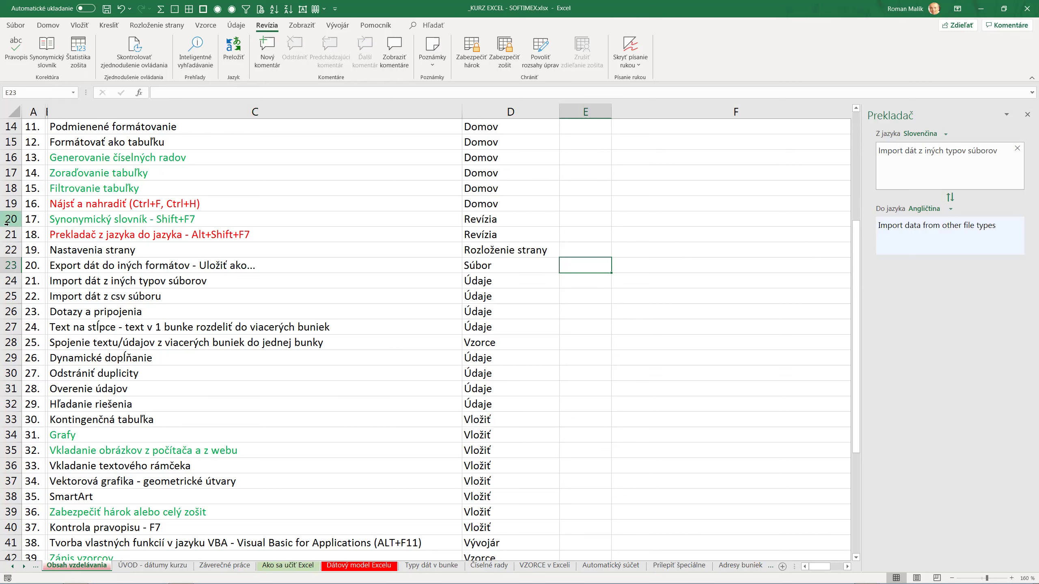
pyautogui.write('imersive')
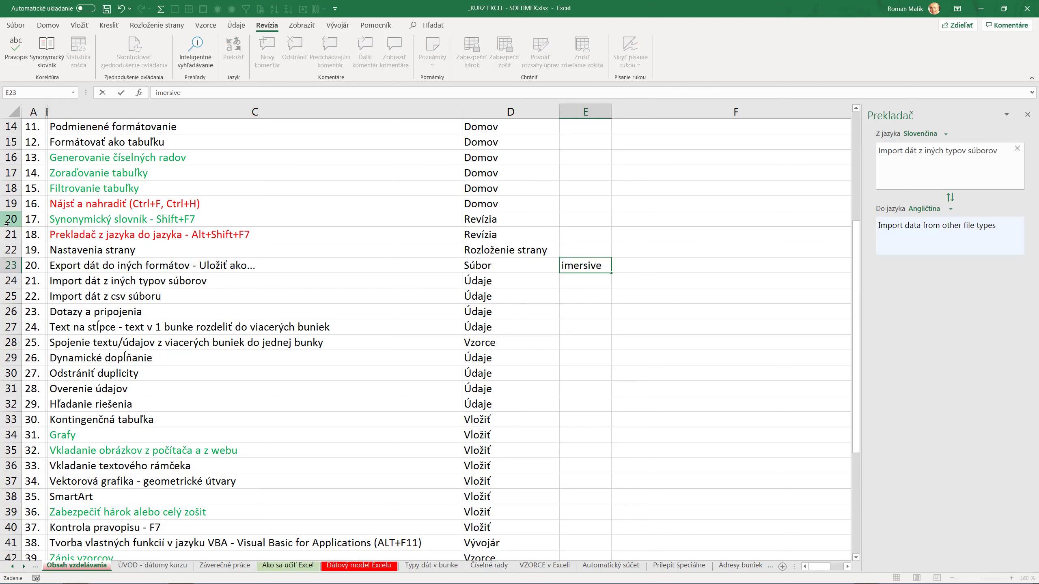
pyautogui.press('Return')
pyautogui.press('Up')
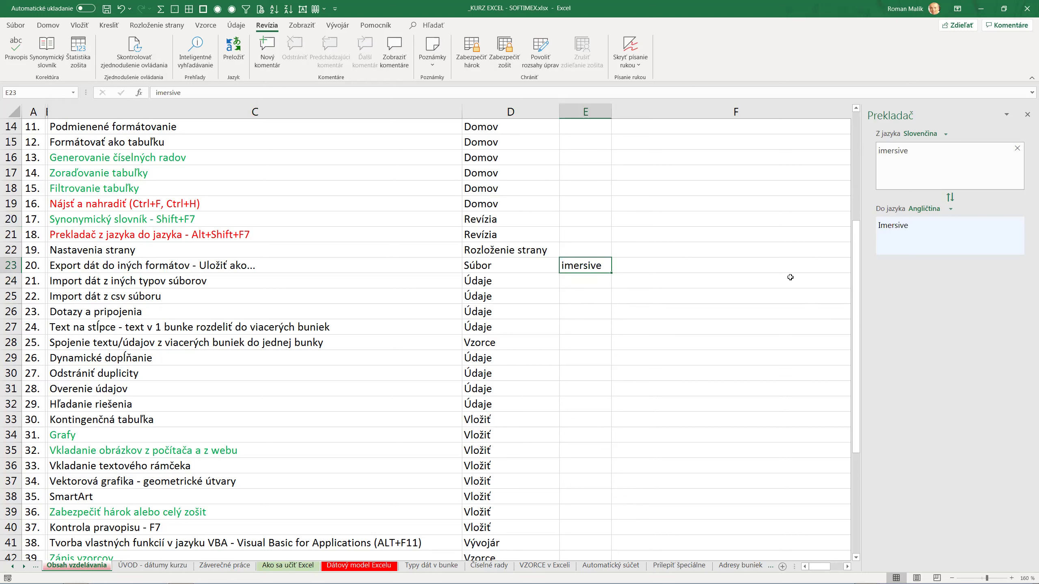
# - Set the Translator to Angličtina → Slovenčina, rendering it as 'imerzívne'
pyautogui.click(944, 136)
pyautogui.press('Home')
pyautogui.press('Return')
pyautogui.press('Tab')
pyautogui.press('Tab')
pyautogui.press('Tab')
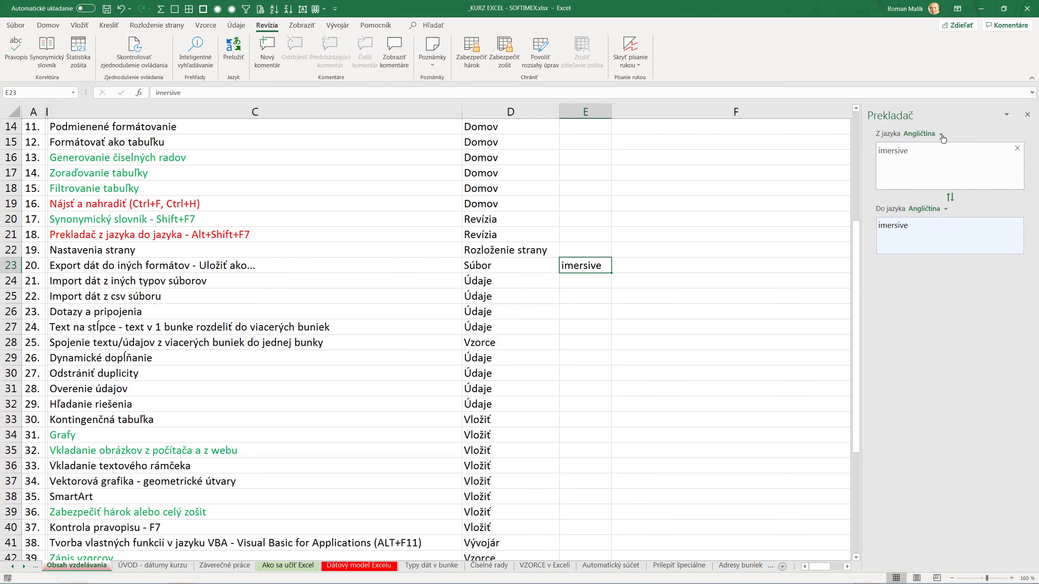
pyautogui.hotkey('shift', 'Tab')
pyautogui.hotkey('alt', 'Down')
pyautogui.write('sl')
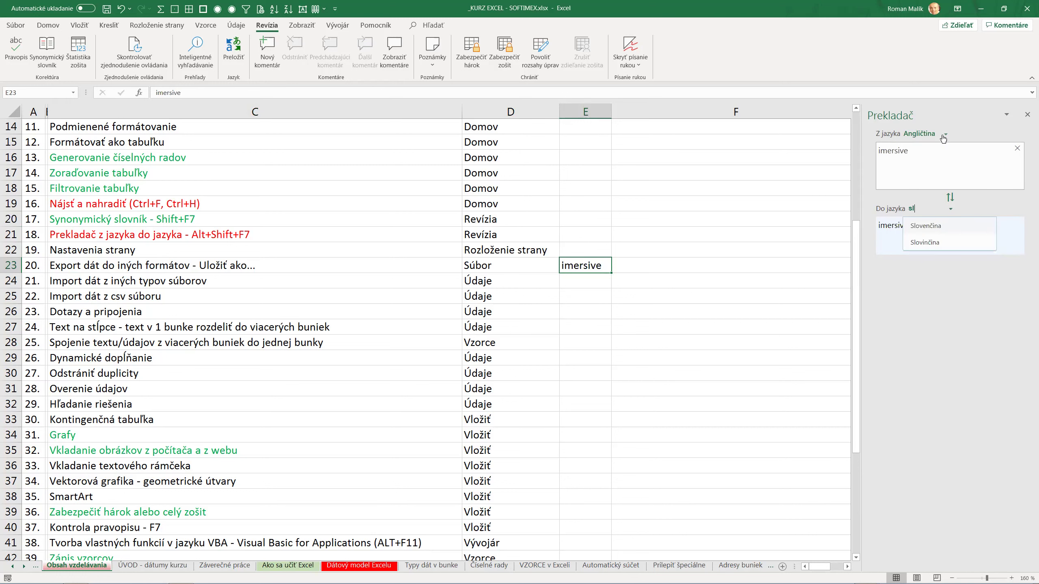
pyautogui.press('Return')
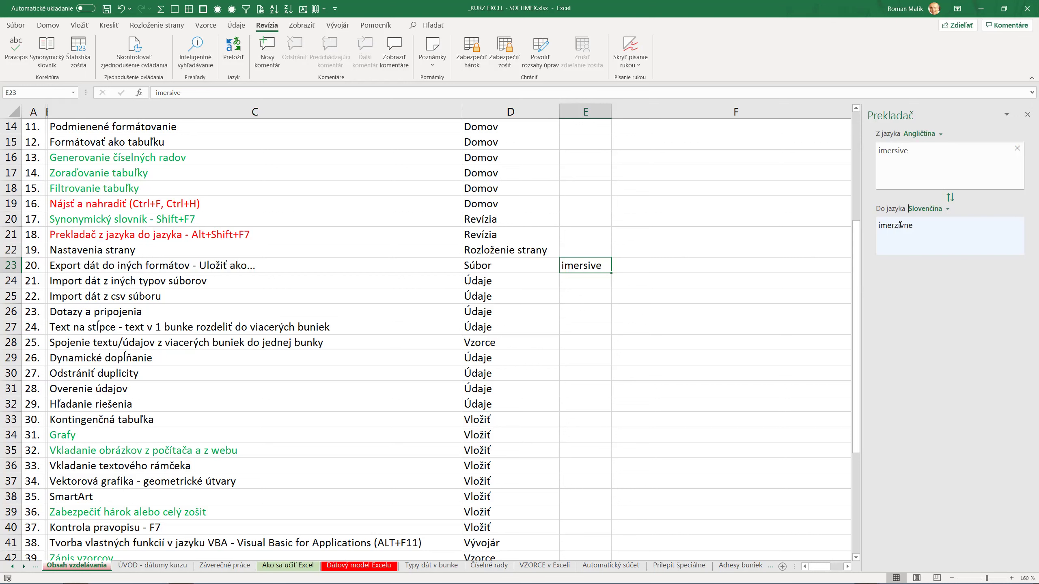
# - Correct E23 to 'immersive', view its Slovak translation 'Pohlcujúce', then close the Translator
pyautogui.click(888, 151)
pyautogui.doubleClick(571, 265)
pyautogui.write('m')
pyautogui.press('Return')
pyautogui.press('Up')
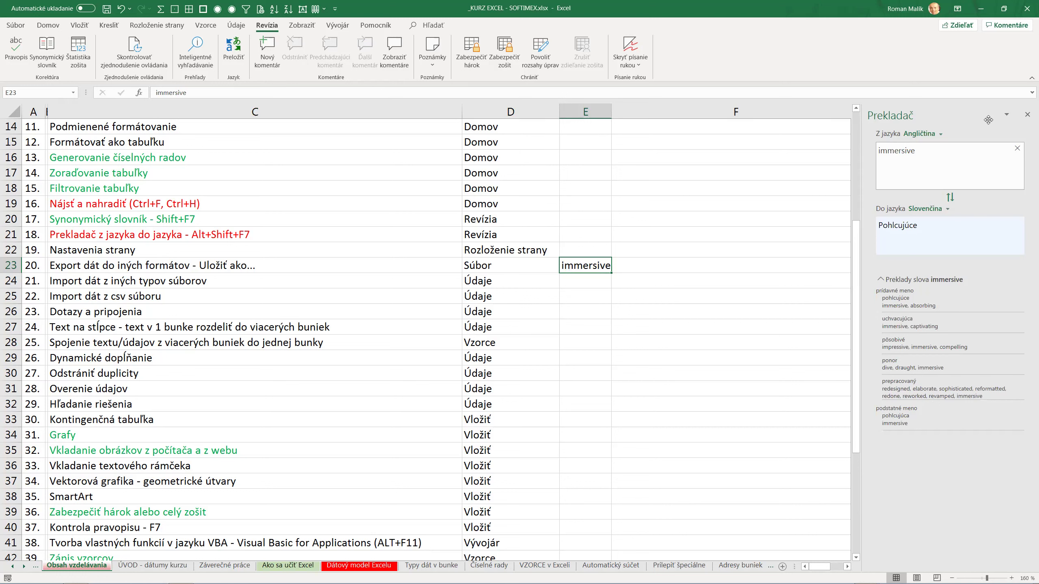
pyautogui.click(1027, 115)
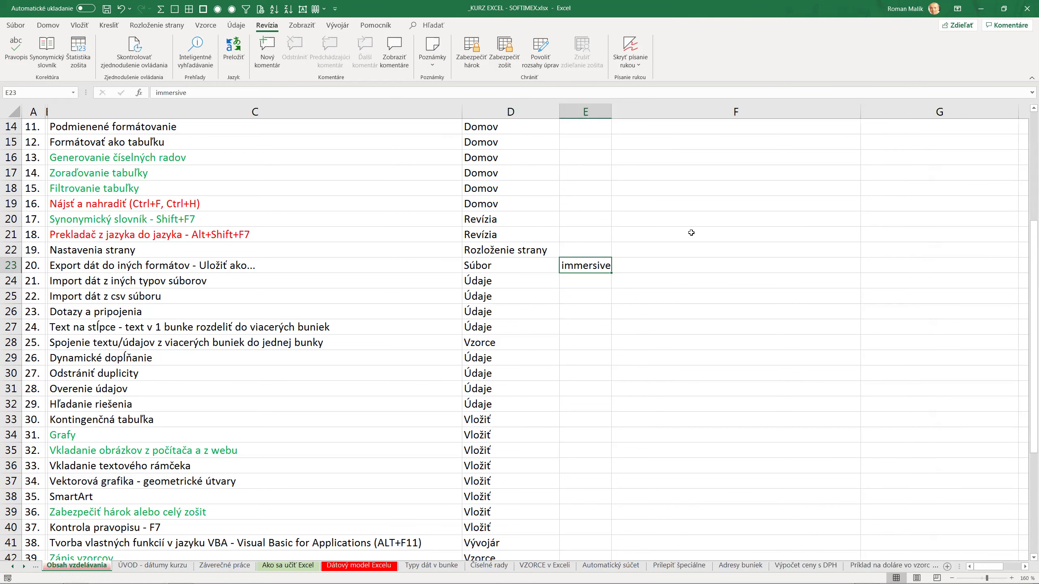
# - Clear E23, select the topic list C3:C27, and open the Translator with Alt+Shift+F7
pyautogui.press('Delete')
pyautogui.scroll(5, 102, 196)
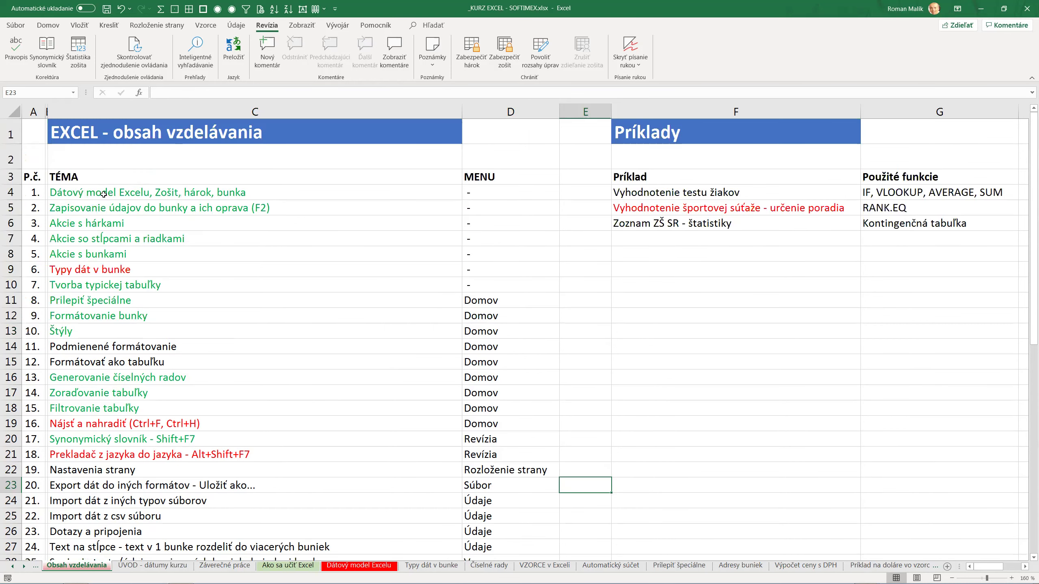
pyautogui.moveTo(97, 180); pyautogui.dragTo(74, 540)
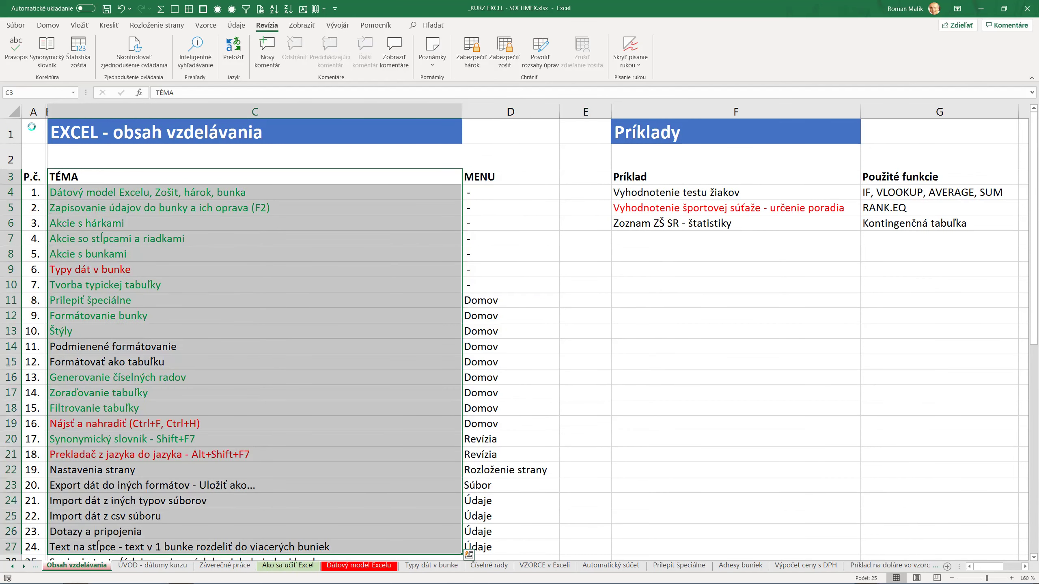
pyautogui.hotkey('alt', 'shift', 'F7')
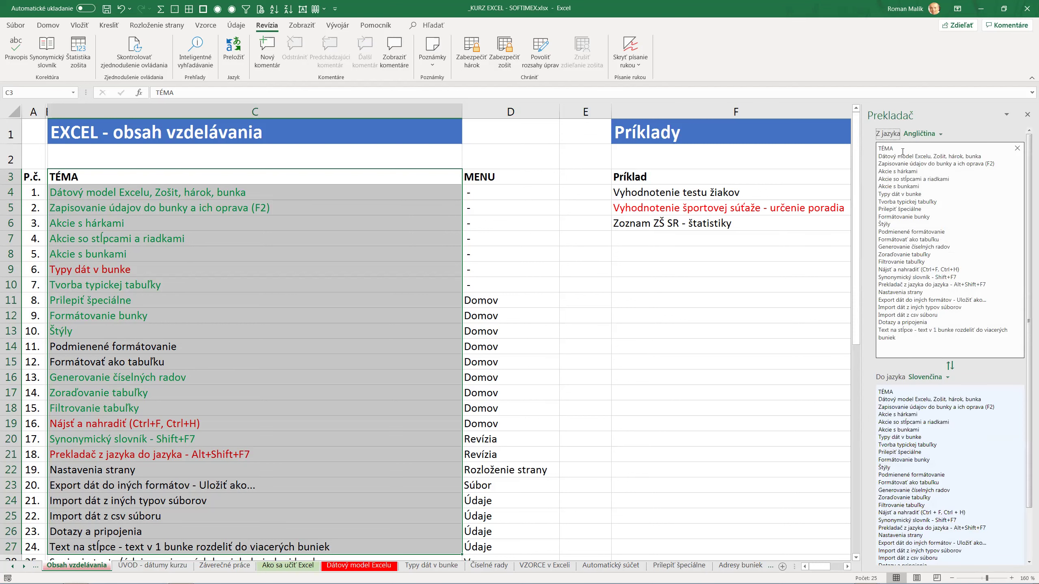
# - Translate the topic list into Angličtina, review the results, and close the Translator
pyautogui.click(920, 134)
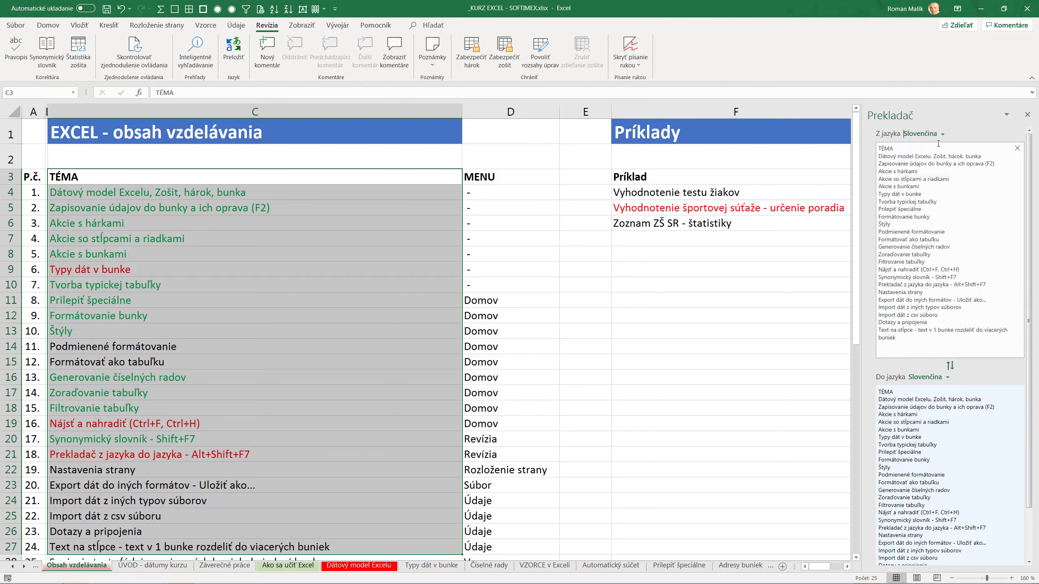
pyautogui.click(932, 378)
pyautogui.write('an')
pyautogui.press('Return')
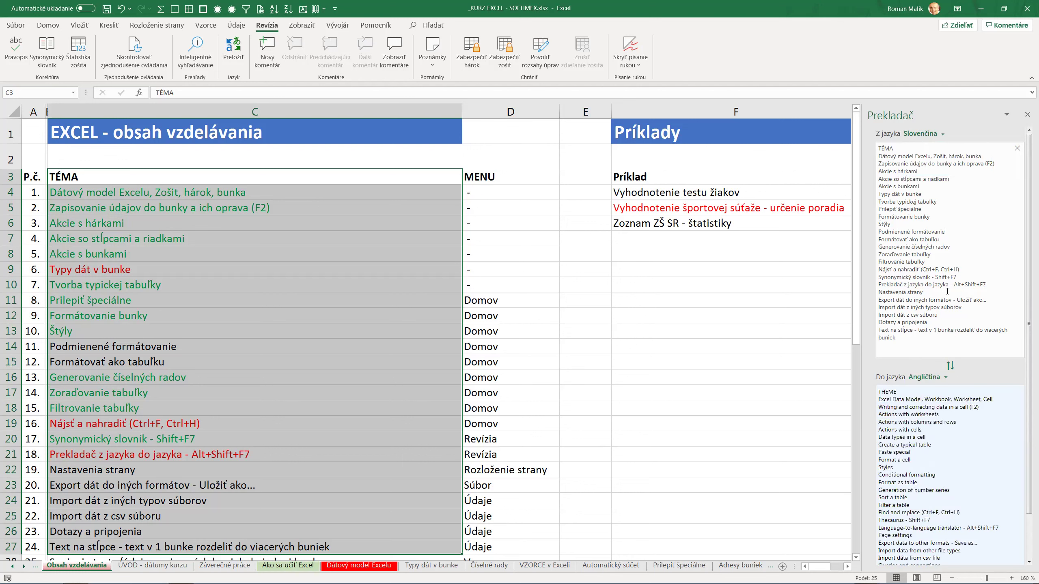
pyautogui.doubleClick(892, 158)
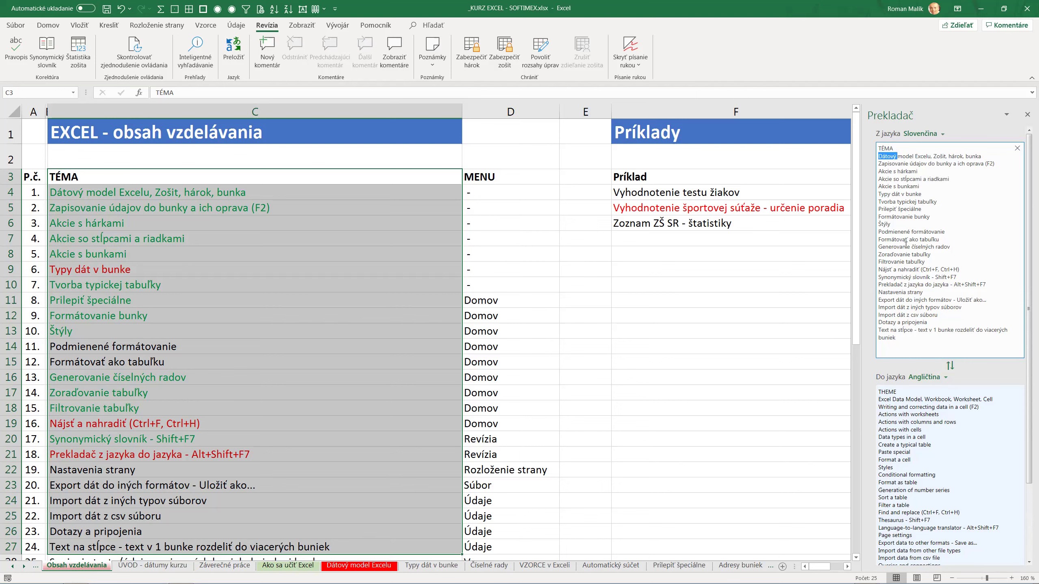
pyautogui.scroll(-2, 913, 236)
pyautogui.scroll(2, 913, 236)
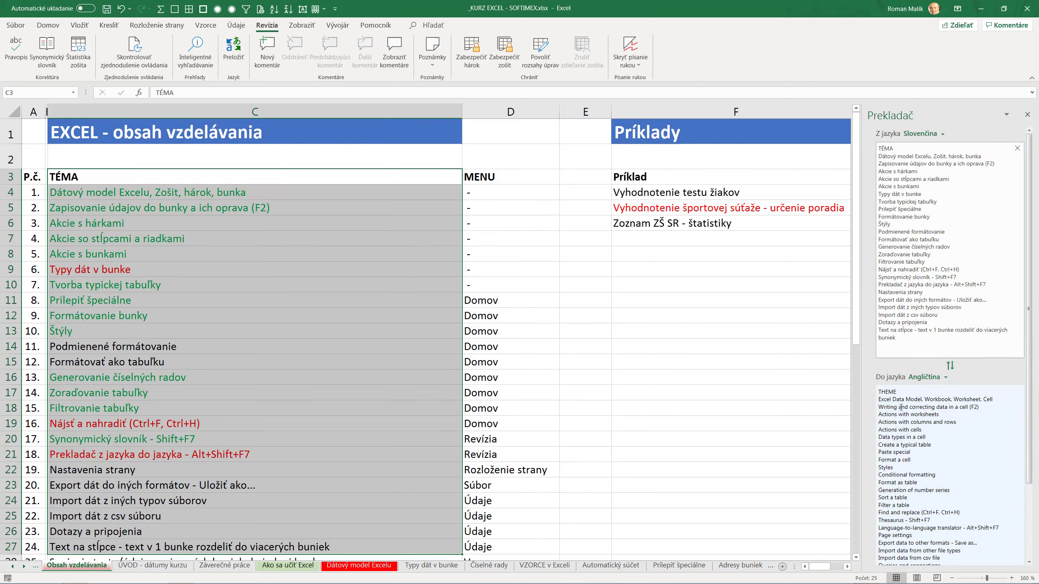
pyautogui.scroll(-1, 904, 408)
pyautogui.scroll(1, 902, 407)
pyautogui.scroll(-2, 898, 405)
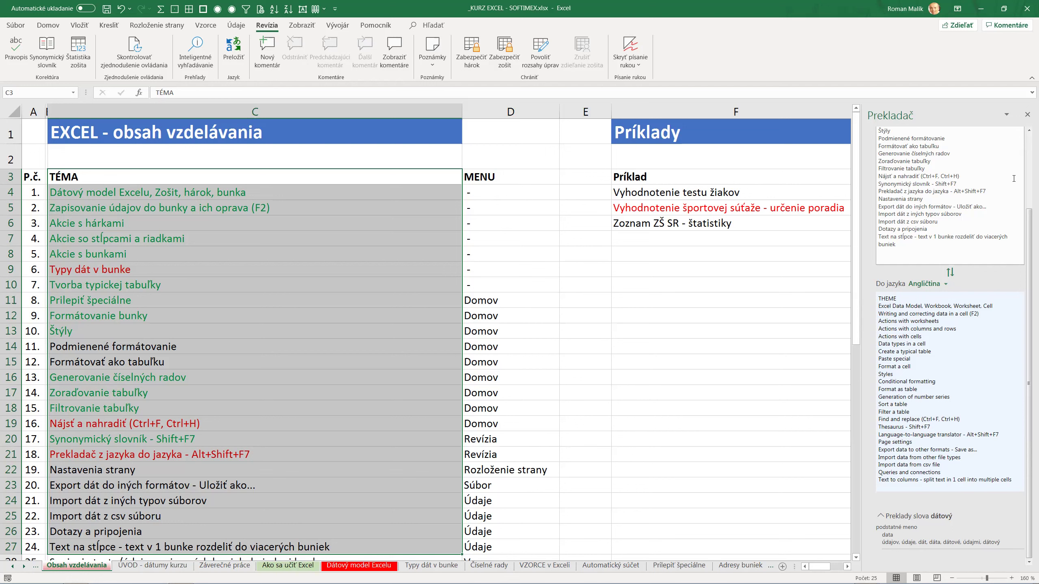
pyautogui.click(1027, 117)
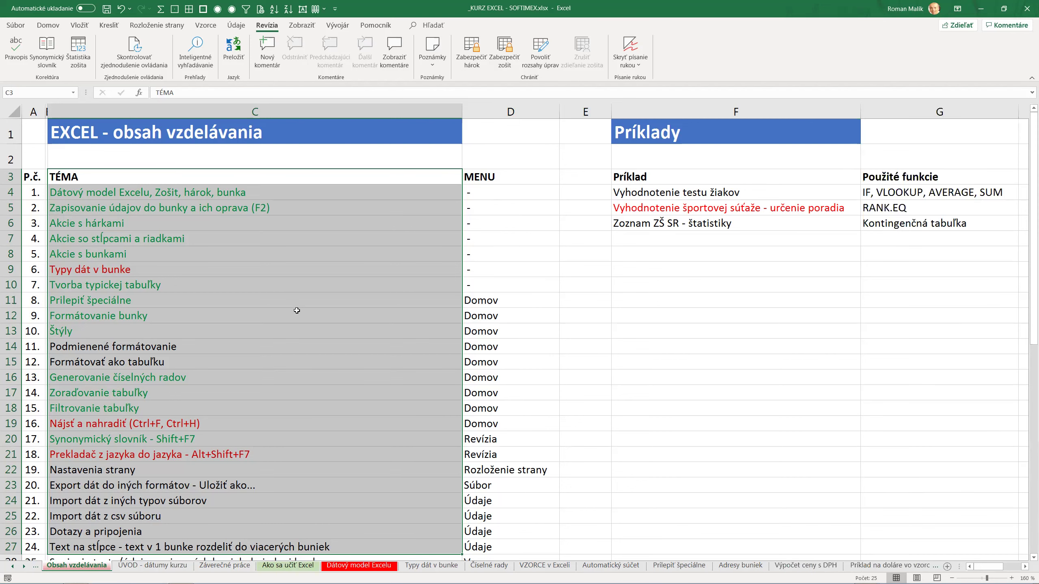
pyautogui.click(297, 312)
pyautogui.click(316, 294)
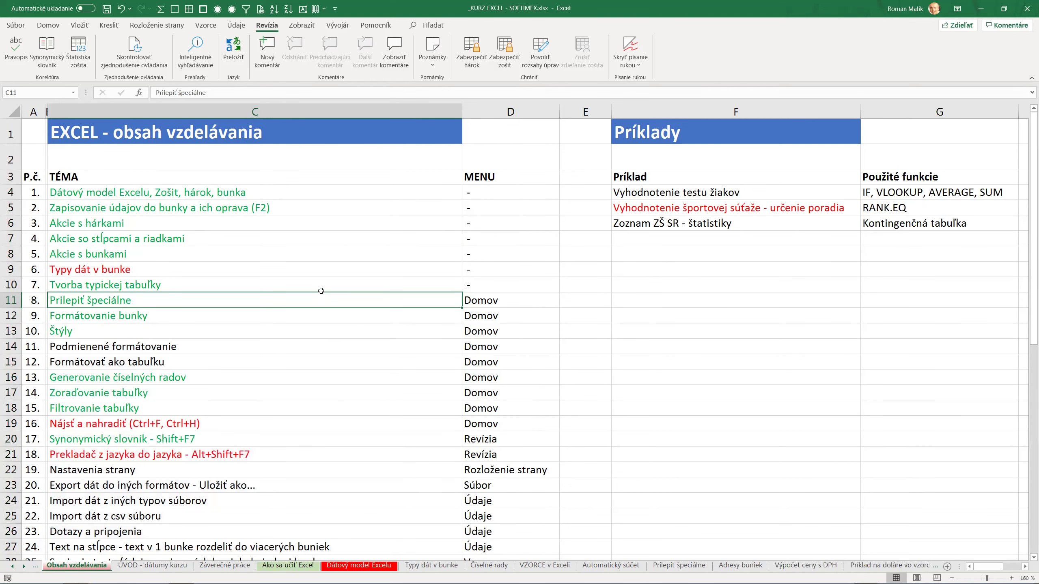